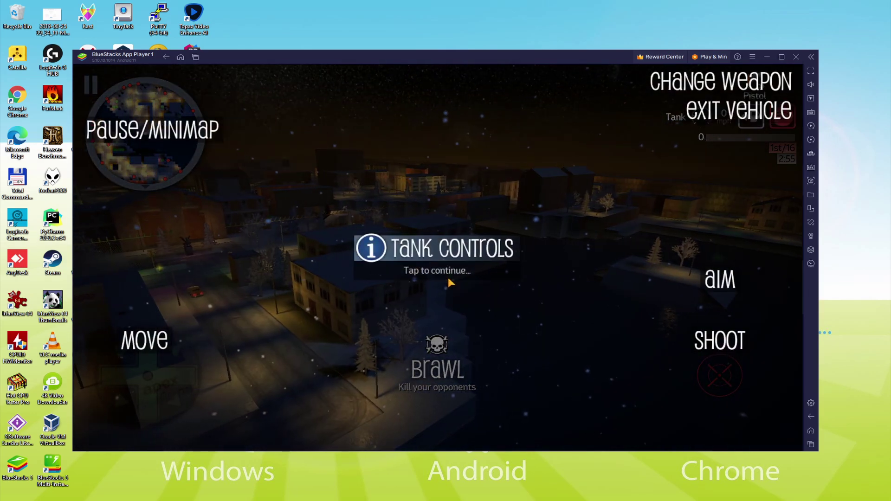
# Dismiss the tank controls introduction and swing the tank's view around in the Brawl event
pyautogui.click(446, 275)
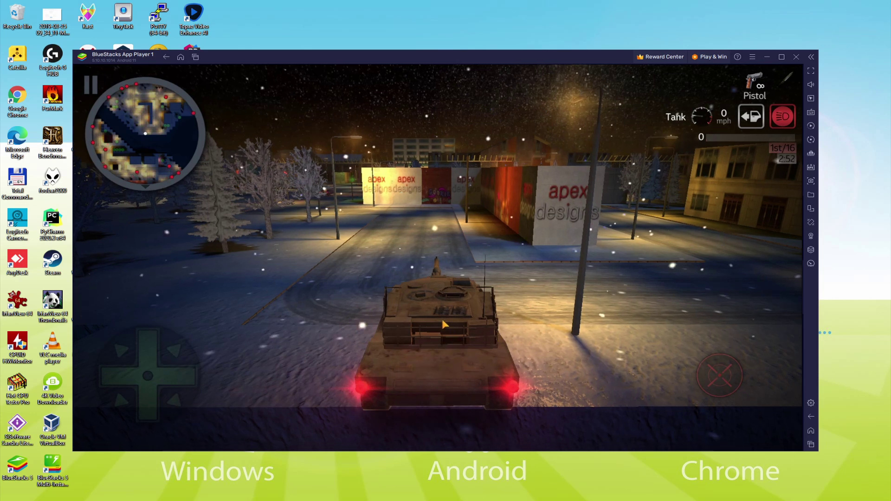
pyautogui.moveTo(442, 319); pyautogui.dragTo(549, 266)
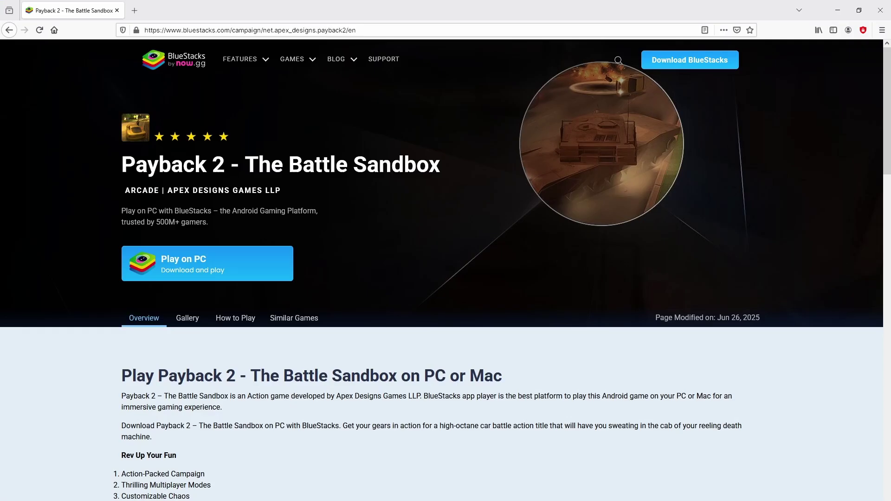
# Look through the BlueStacks page for Payback 2 - The Battle Sandbox in the browser and download the Play on PC installer
pyautogui.scroll(-20, 441, 269)
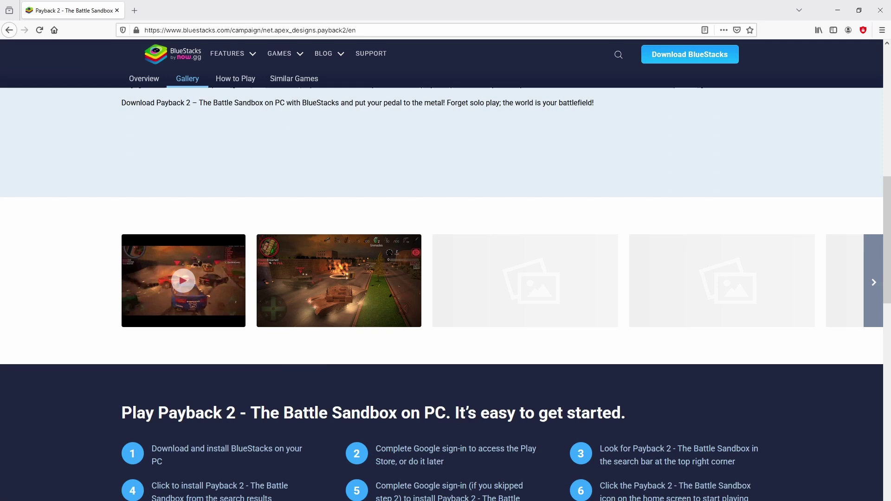
pyautogui.scroll(15, 441, 269)
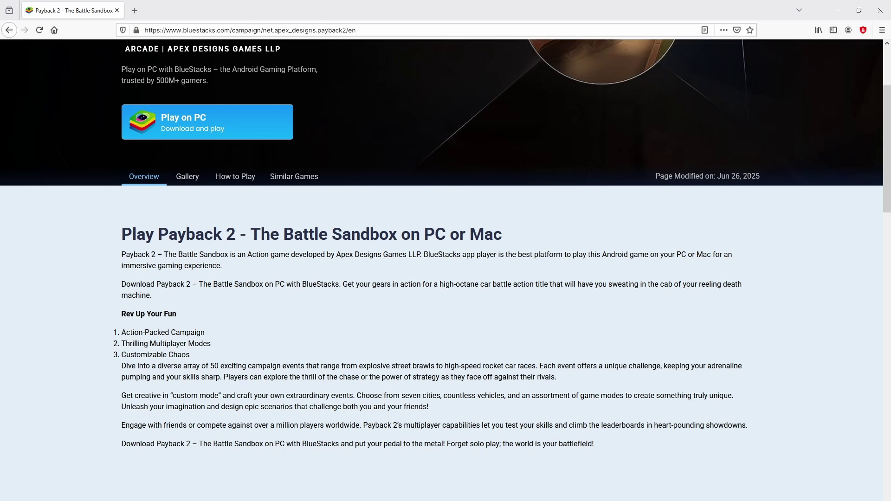
pyautogui.scroll(3, 441, 269)
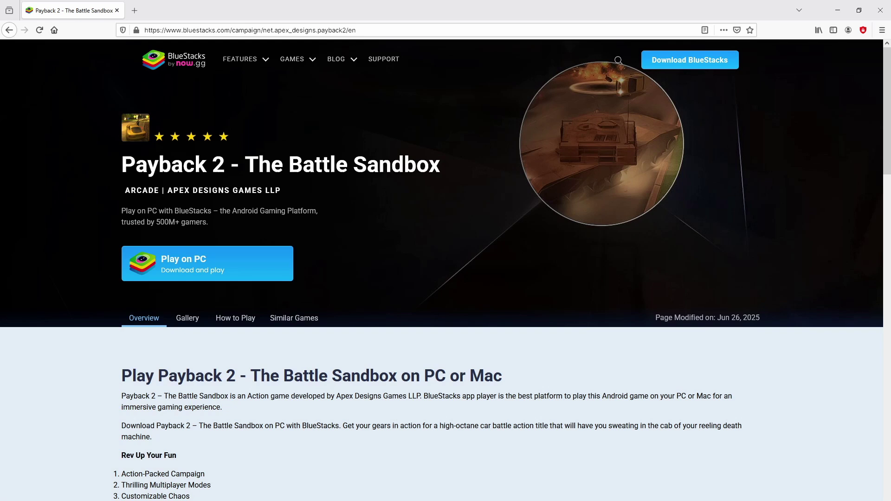
pyautogui.click(207, 259)
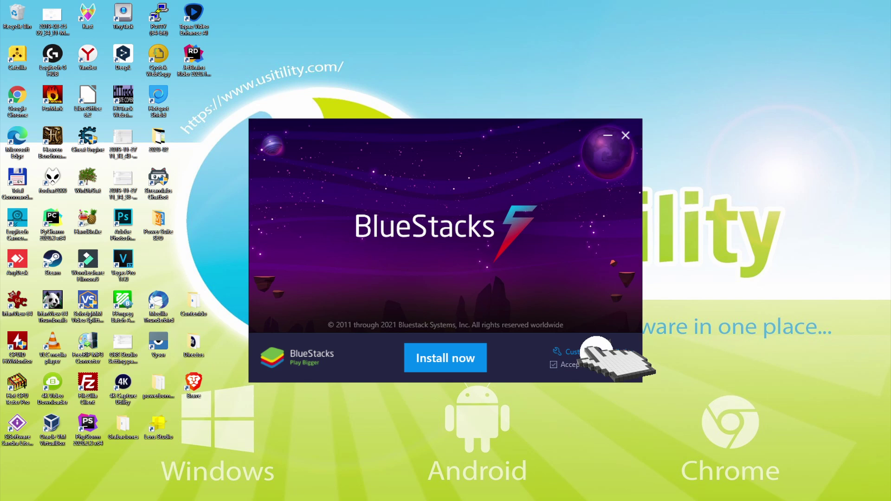
# Review the data path in the BlueStacks custom installation options, keep it, and start the installation
pyautogui.click(579, 351)
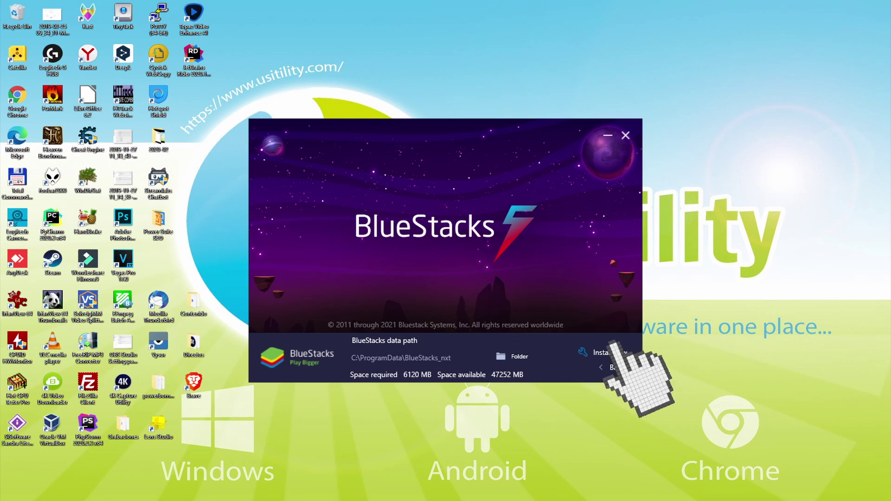
pyautogui.click(612, 367)
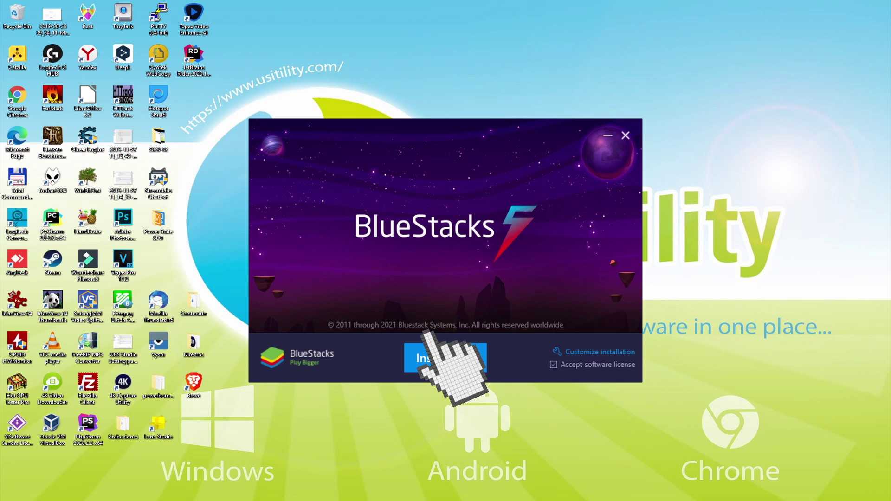
pyautogui.click(445, 358)
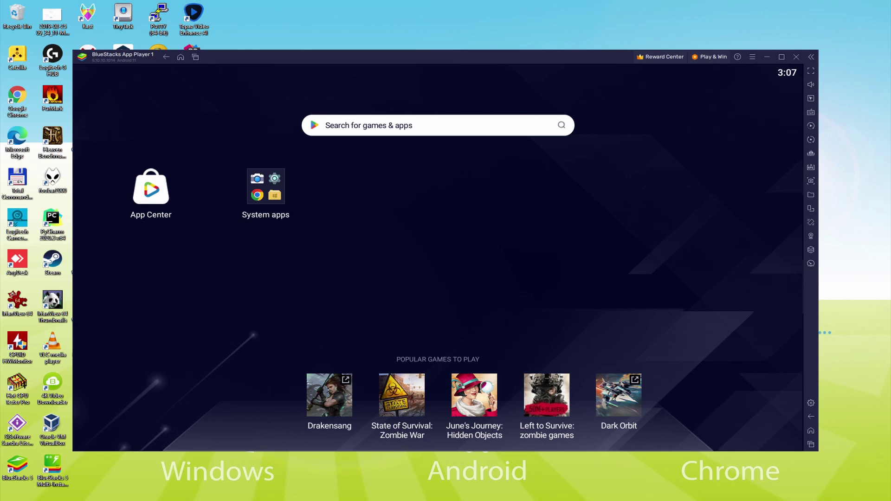
# Open the Play Store from the system apps and accept the Google terms with Google Drive backup turned off
pyautogui.click(266, 187)
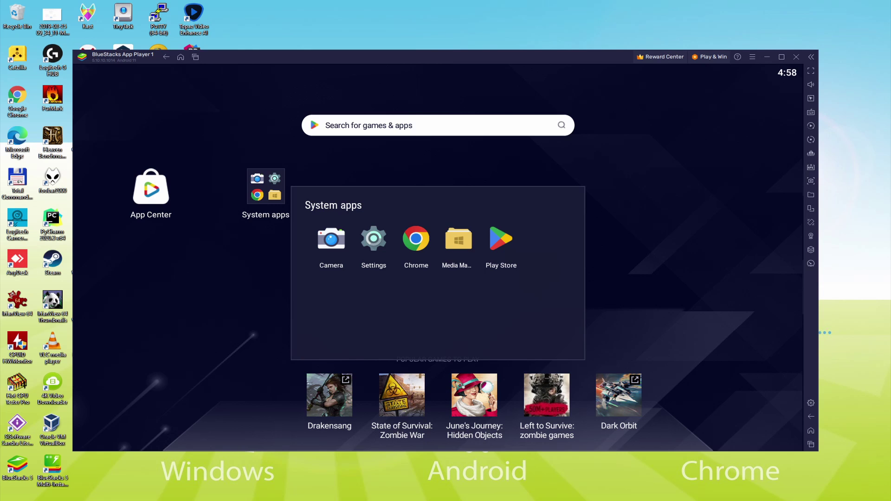
pyautogui.click(493, 238)
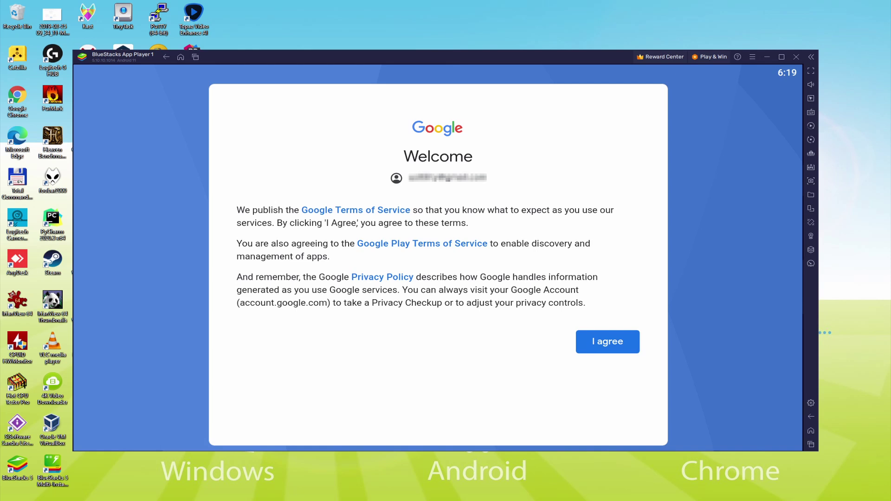
pyautogui.click(599, 341)
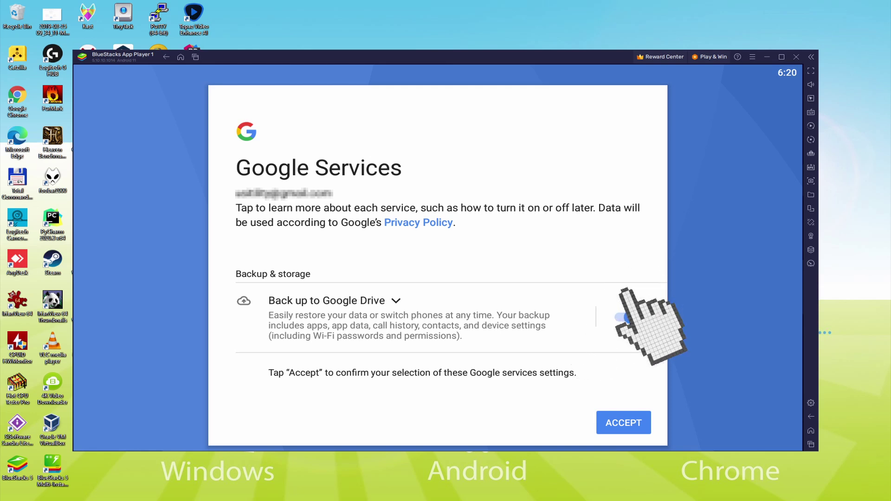
pyautogui.click(622, 317)
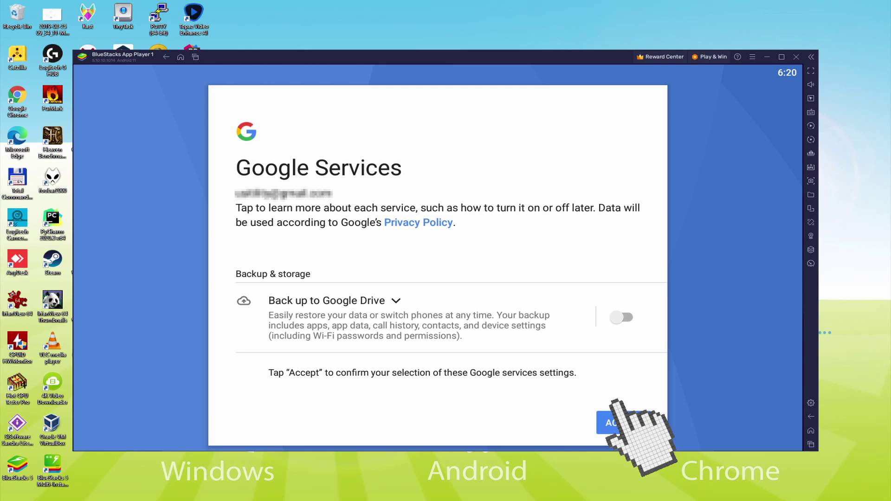
pyautogui.click(623, 423)
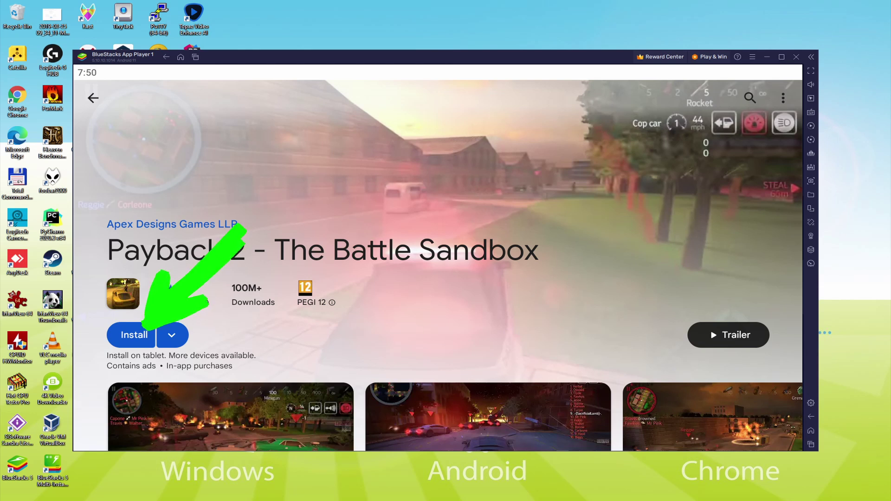
# Install Payback 2 - The Battle Sandbox from its Play Store page
pyautogui.click(139, 334)
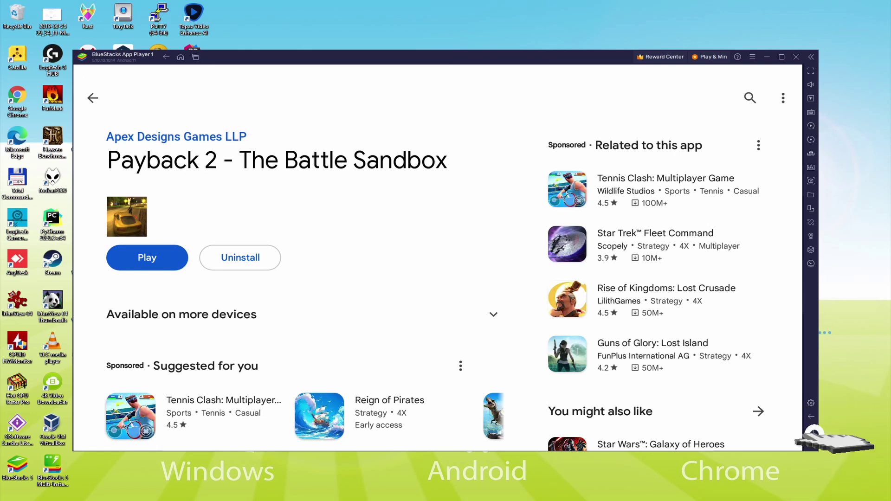
pyautogui.press('Escape')
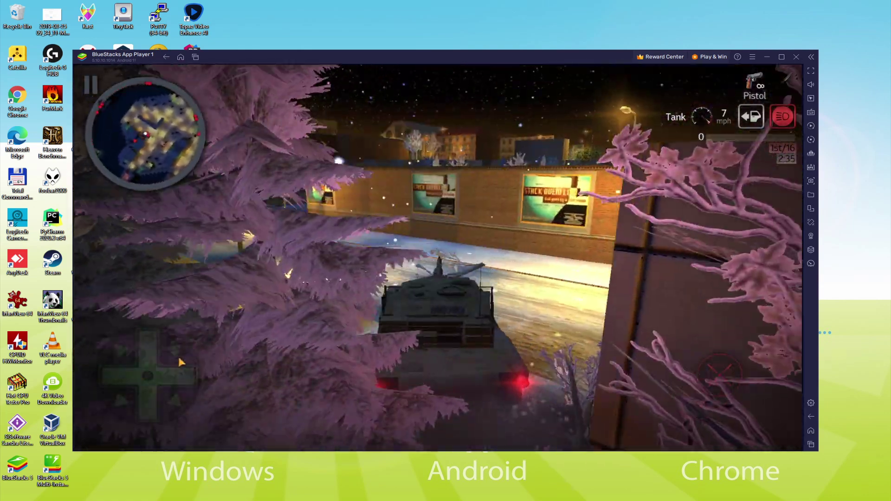
# Steer the tank out past the trees onto the street beside the brick wall and fire at the opponent ahead
pyautogui.moveTo(181, 362); pyautogui.dragTo(294, 409)
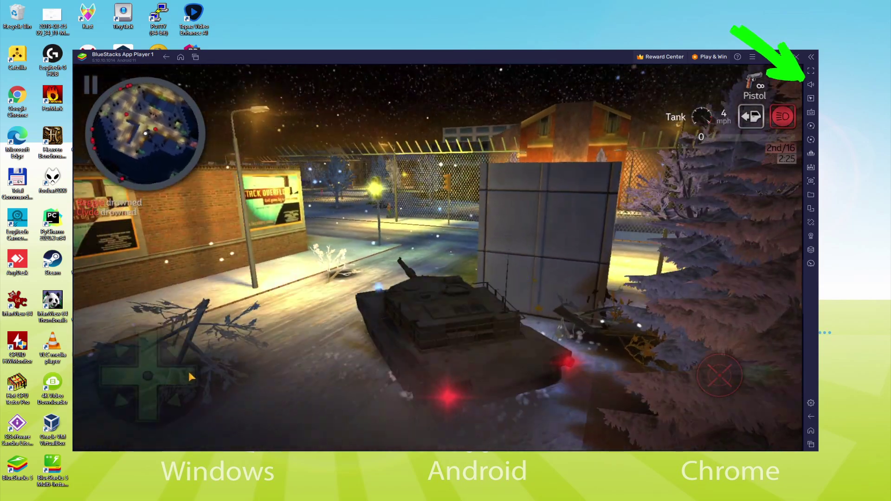
pyautogui.moveTo(188, 371); pyautogui.dragTo(138, 334)
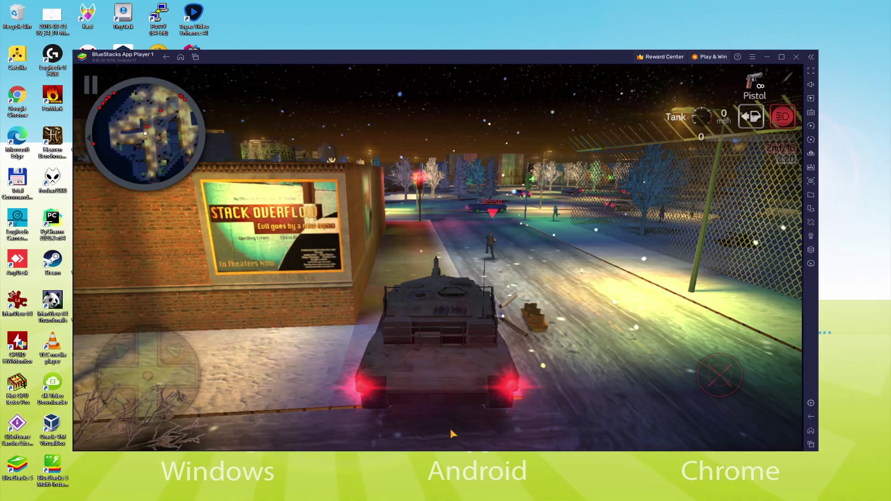
pyautogui.press('space')
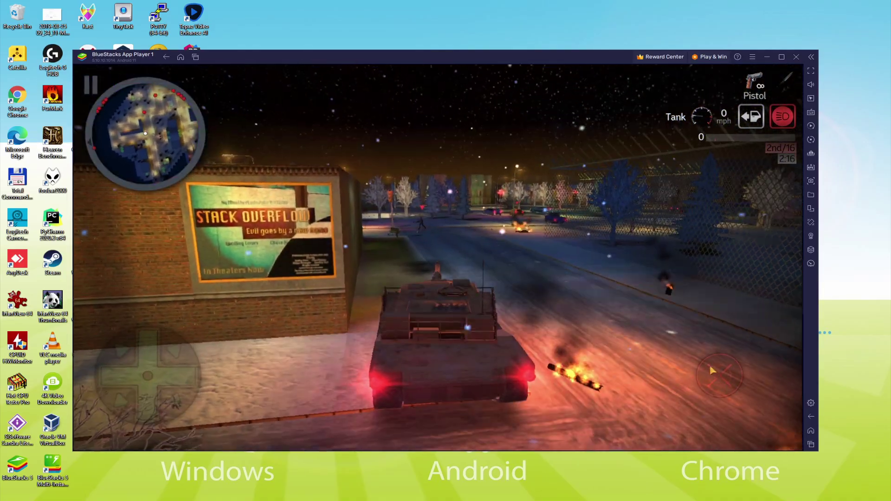
# Fire the tank's gun repeatedly down the street and swing the view around the tank
pyautogui.click(729, 374)
pyautogui.click(725, 374)
pyautogui.moveTo(482, 325); pyautogui.dragTo(484, 301)
pyautogui.click(719, 375)
pyautogui.moveTo(513, 366); pyautogui.dragTo(238, 328)
pyautogui.press('w')
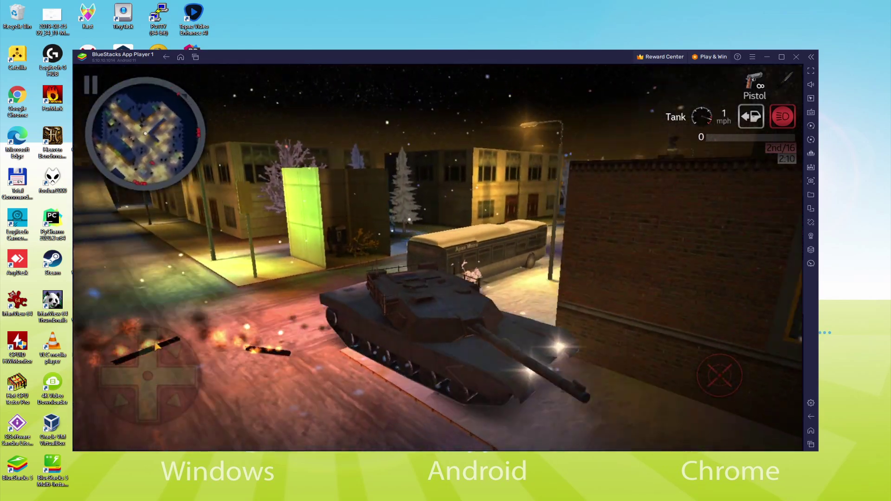
# Drive the tank away from the brick wall along the fenced road to the intersection
pyautogui.press('d')
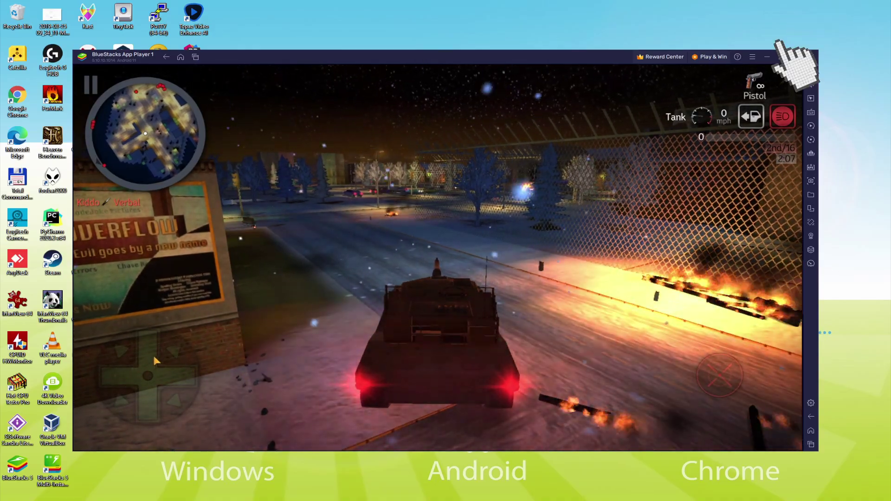
pyautogui.click(149, 342)
pyautogui.moveTo(148, 341); pyautogui.dragTo(86, 339)
pyautogui.press('a')
pyautogui.moveTo(146, 323); pyautogui.dragTo(126, 337)
pyautogui.moveTo(66, 358); pyautogui.dragTo(111, 359)
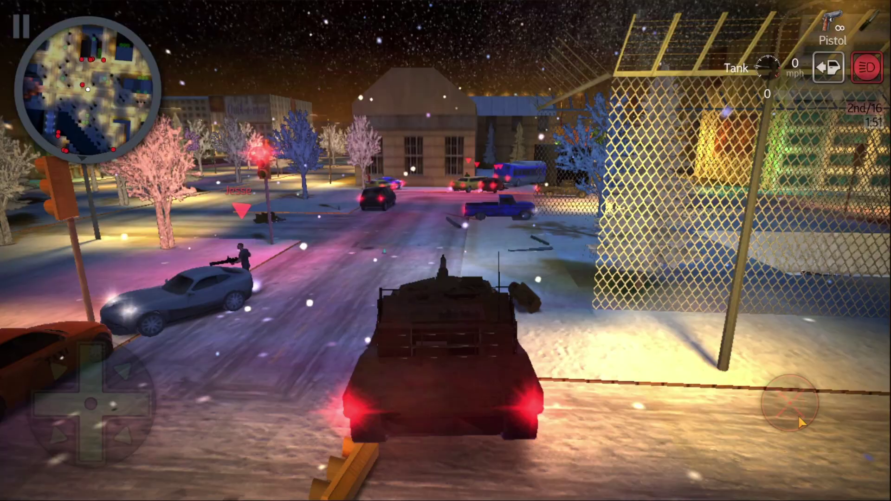
# Aim the tank's gun at the marked opponents around the intersection and snowy park and keep shooting to win the brawl
pyautogui.moveTo(799, 421); pyautogui.dragTo(796, 354)
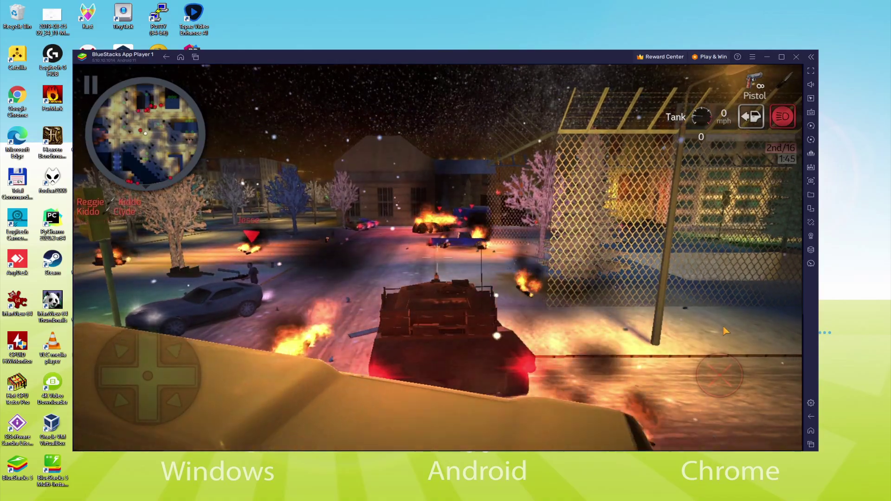
pyautogui.moveTo(723, 327); pyautogui.dragTo(722, 368)
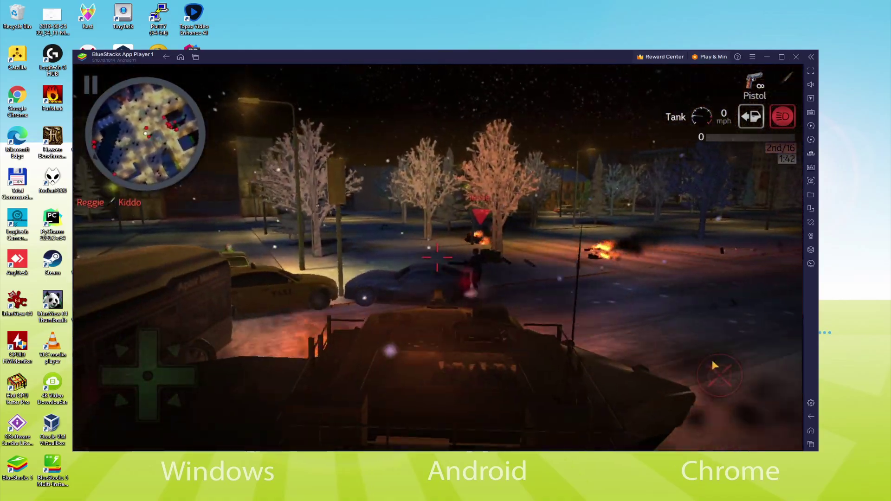
pyautogui.moveTo(718, 366)
pyautogui.mouseDown()
pyautogui.moveTo(798, 379)
pyautogui.moveTo(752, 344)
pyautogui.moveTo(798, 371)
pyautogui.moveTo(658, 345)
pyautogui.moveTo(787, 348)
pyautogui.mouseUp()
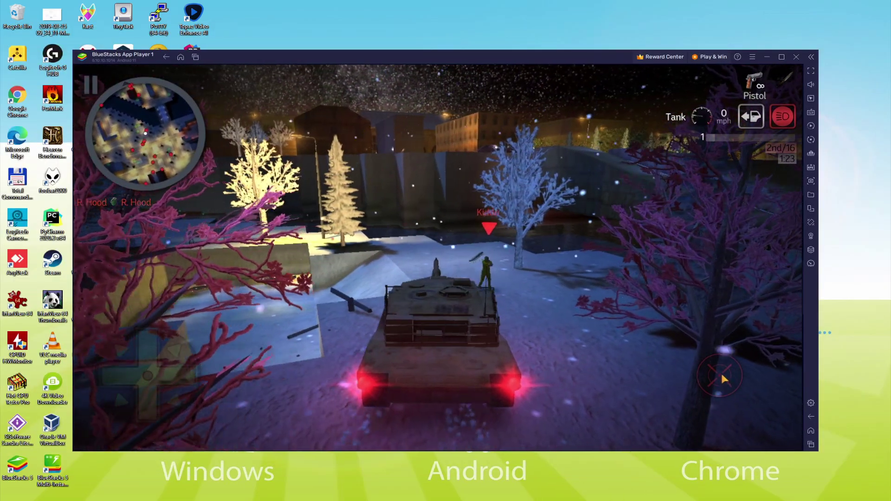
pyautogui.moveTo(721, 374); pyautogui.dragTo(766, 386)
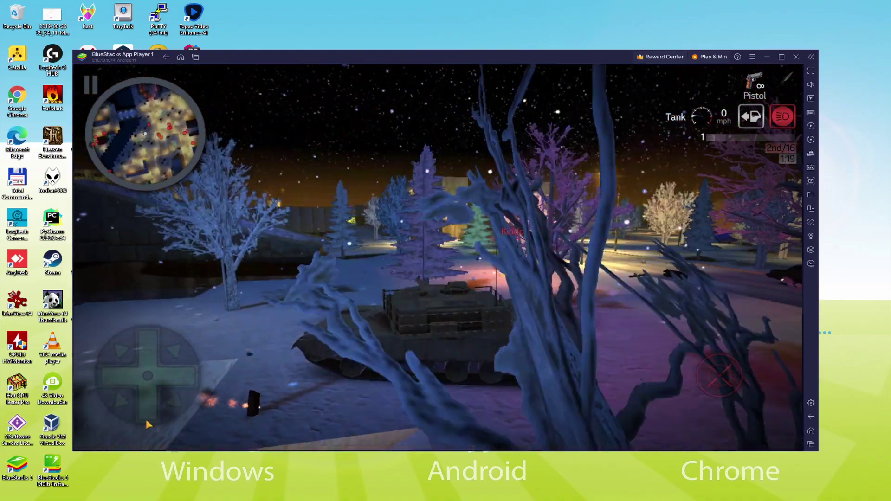
pyautogui.moveTo(146, 422); pyautogui.dragTo(243, 313)
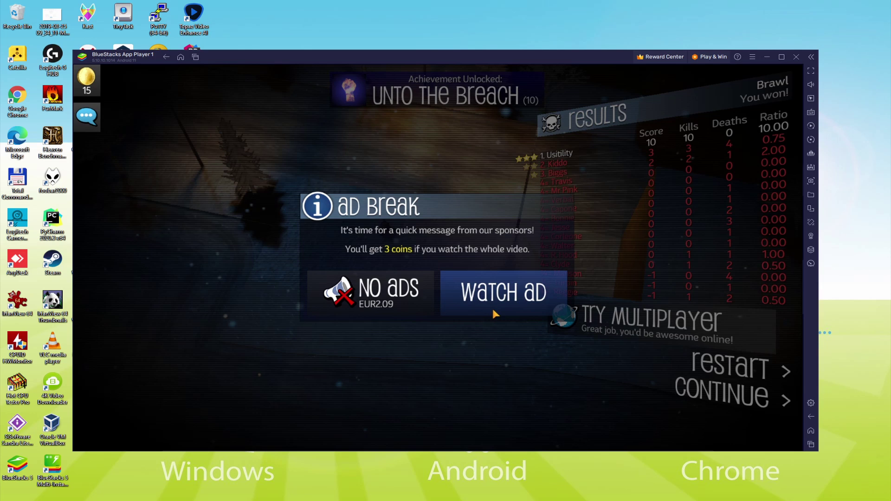
# Get past the ad break and continue from the brawl results to the campaign event list
pyautogui.click(371, 294)
pyautogui.click(414, 182)
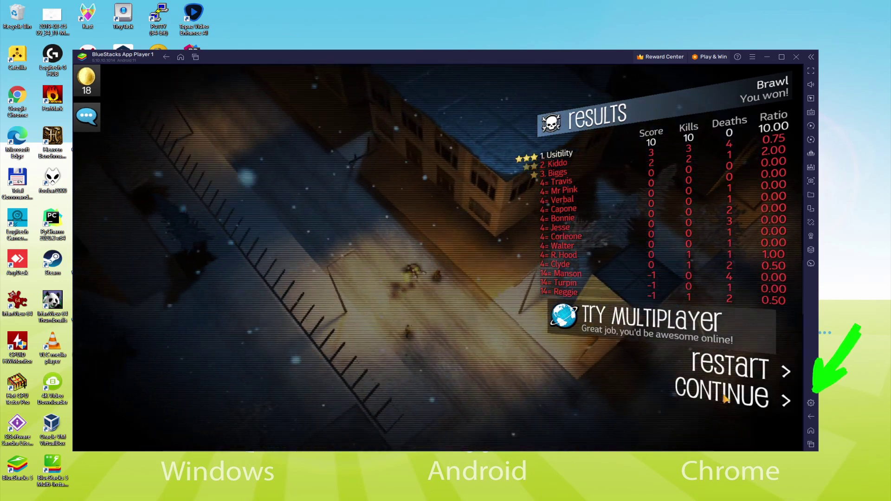
pyautogui.click(726, 398)
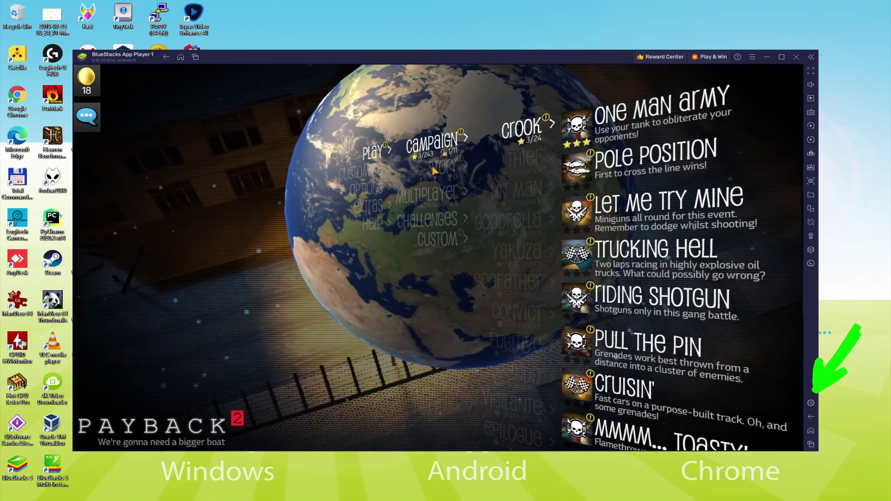
# Start a car race event and drive the Evo down the road, accelerating and braking toward the checkpoint
pyautogui.click(524, 163)
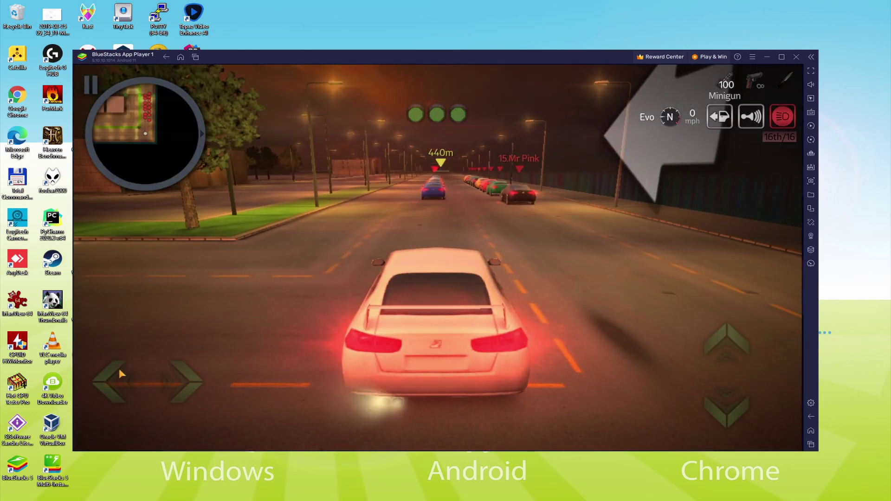
pyautogui.click(712, 330)
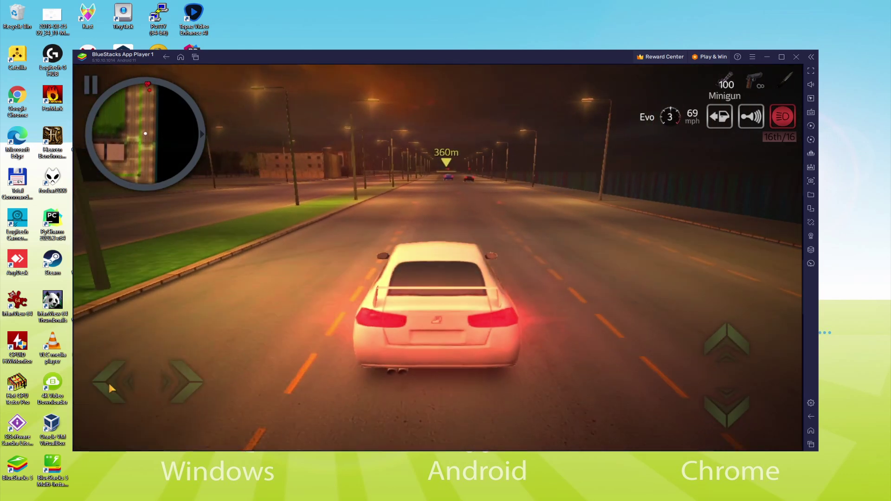
pyautogui.press('s')
pyautogui.press('w')
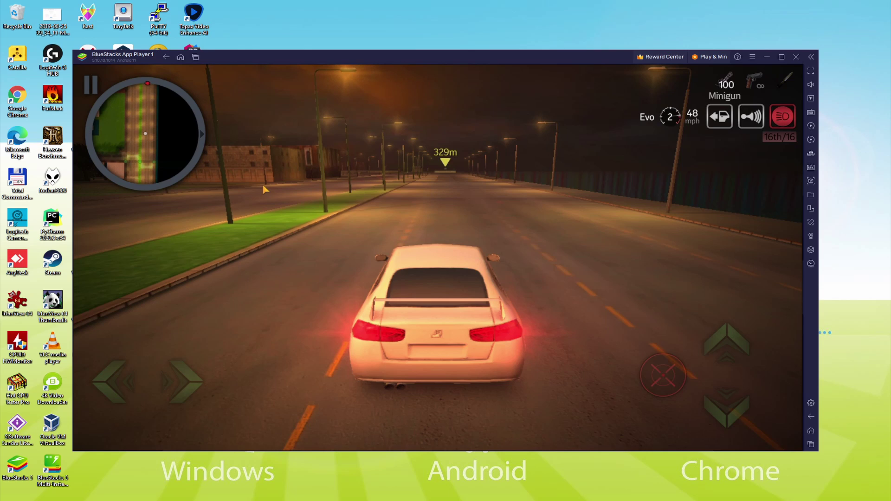